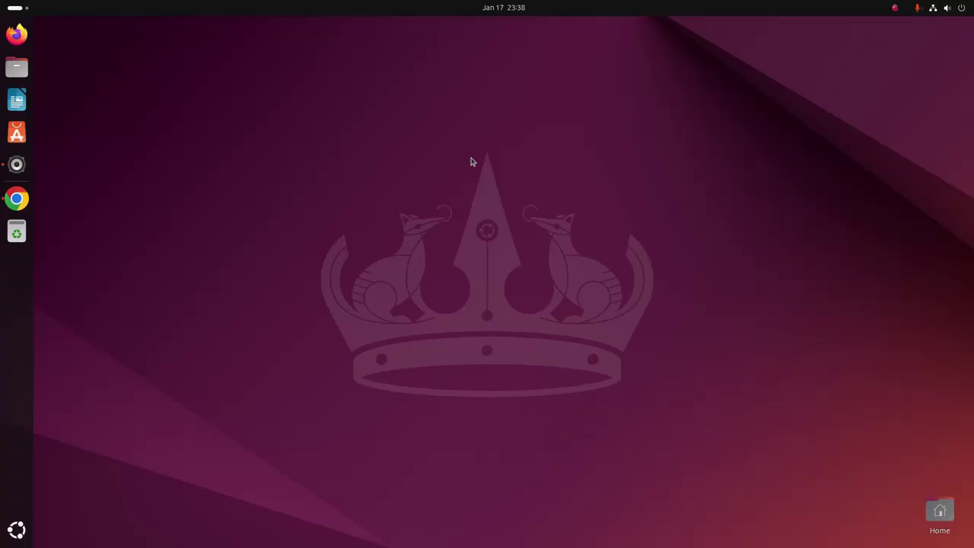
- Open the official Visual Studio Code site from the search results and go to its Download page
click(16, 198)
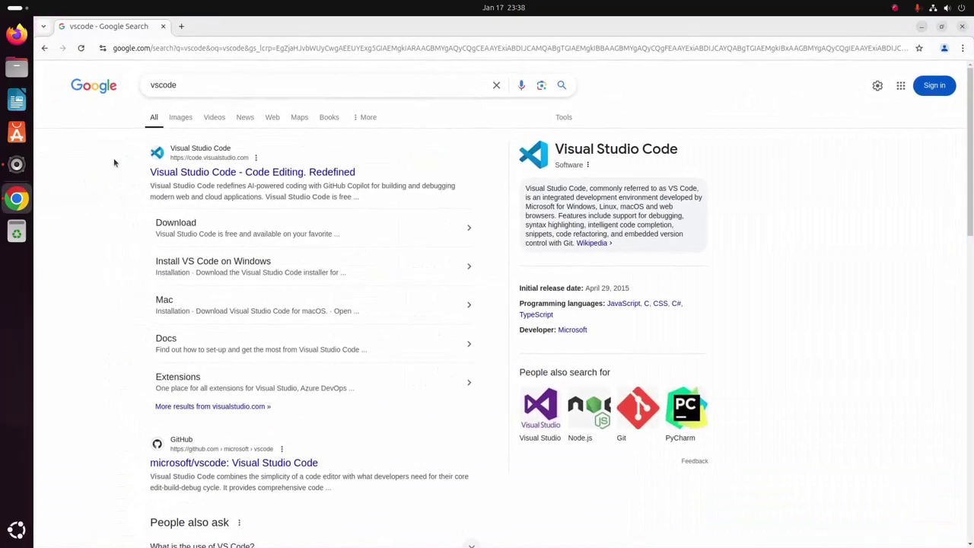
click(195, 163)
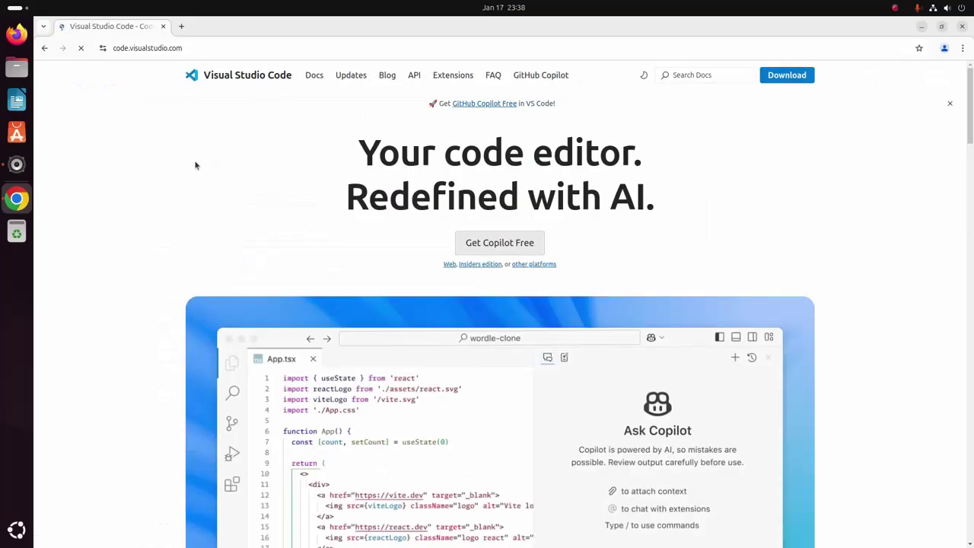
click(796, 76)
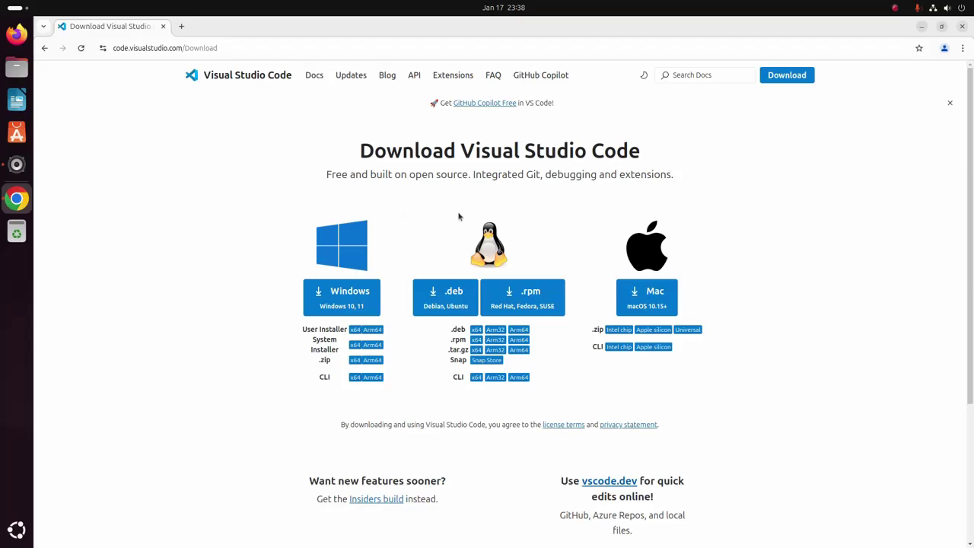
- Download the VS Code .deb (Debian, Ubuntu) package, about 99.7 MB
click(476, 329)
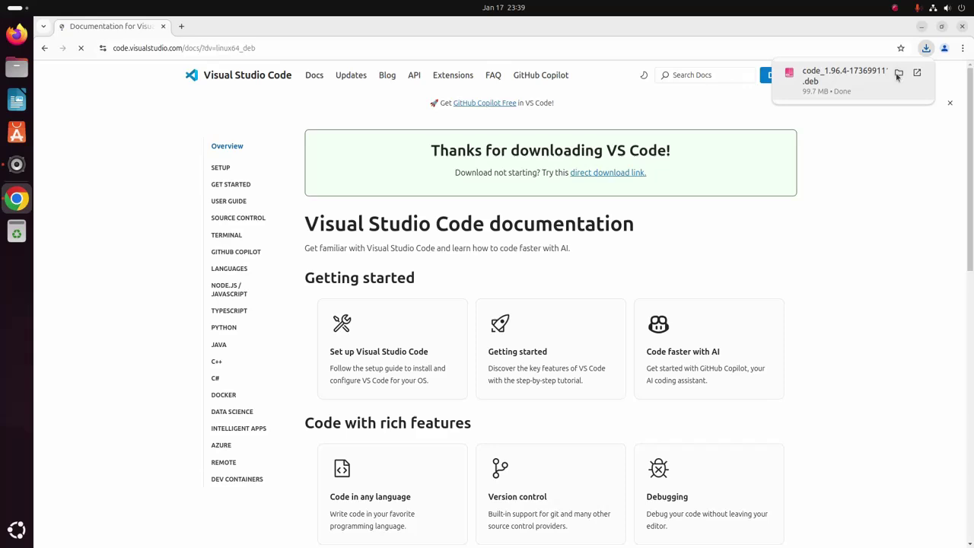
- Reveal the code_1.96.4 .deb in the Downloads folder, then open and close a terminal there
click(897, 74)
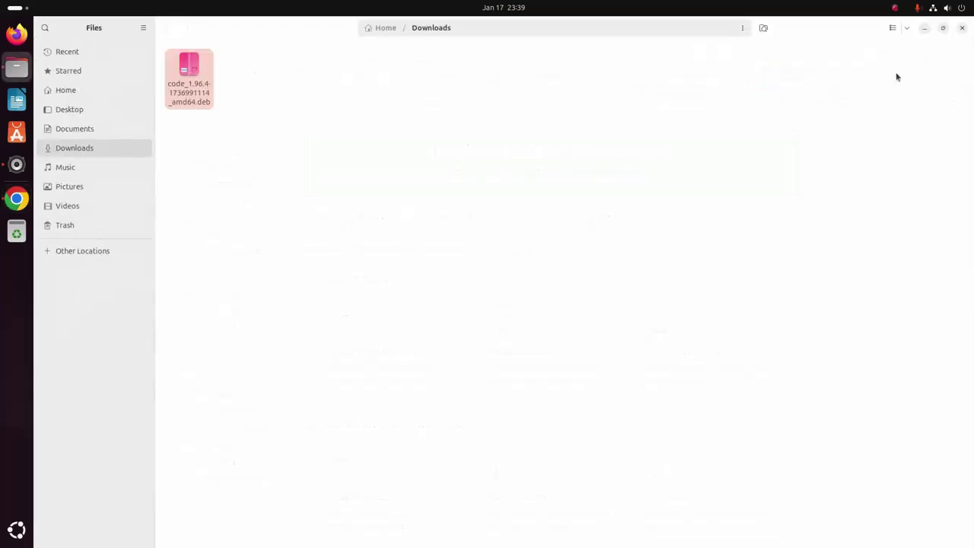
click(303, 143)
right_click(340, 117)
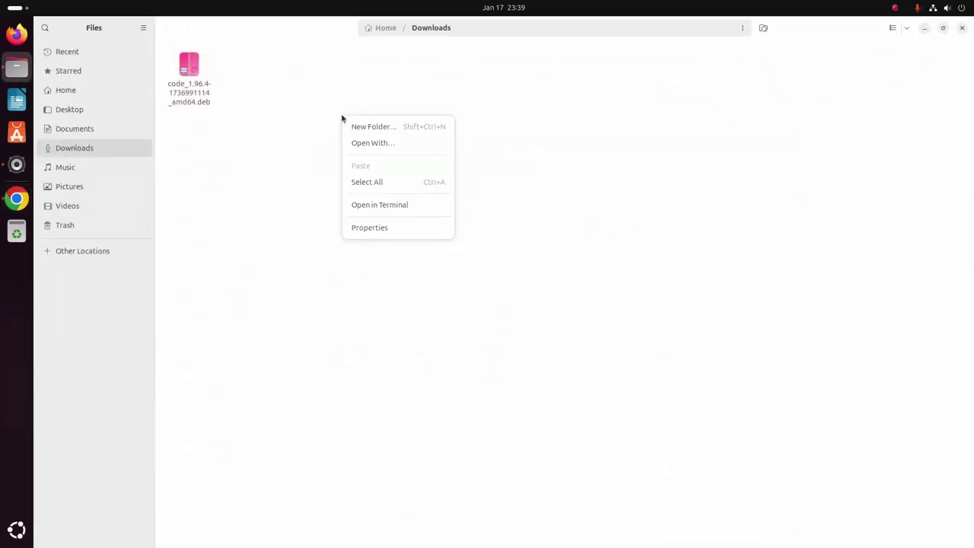
click(397, 206)
drag(447, 60, 619, 140)
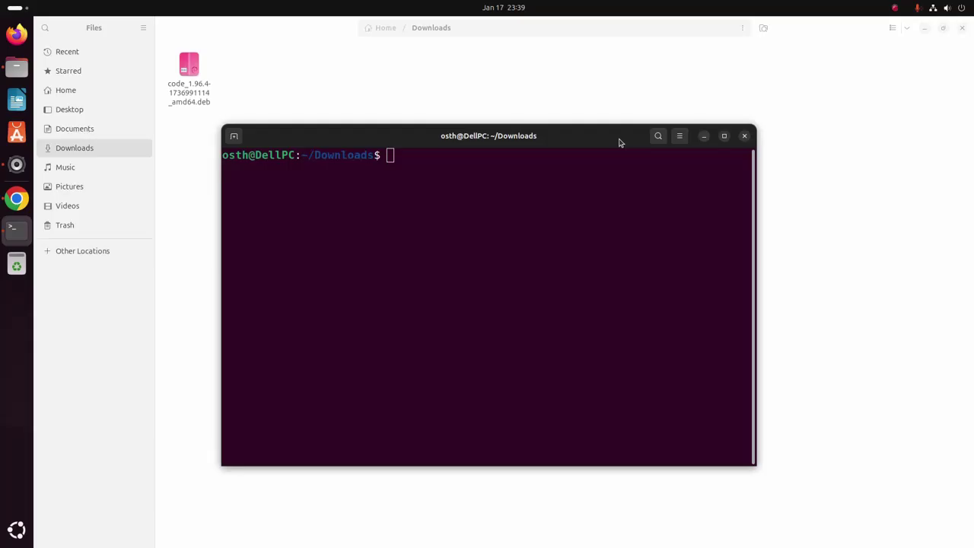
click(754, 131)
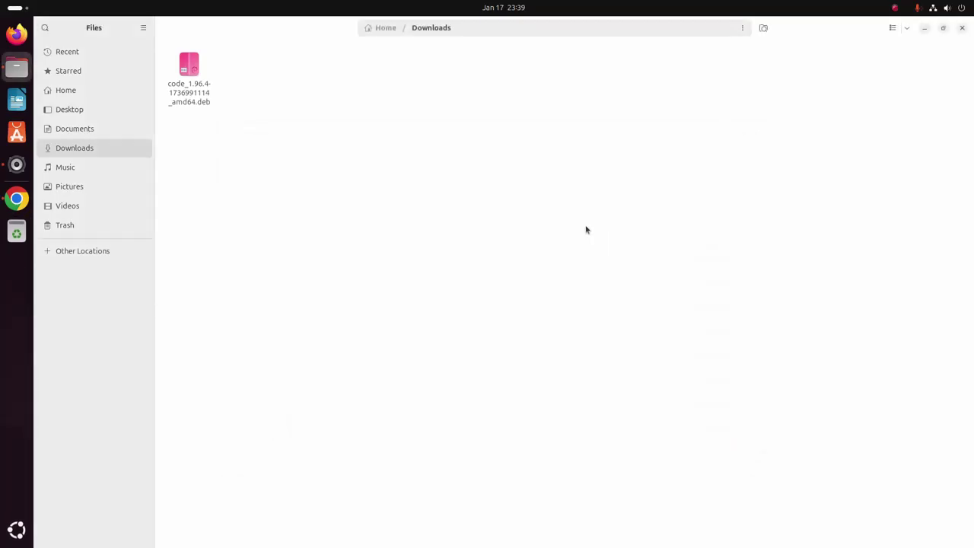
- Open a new maximized terminal and change into the Downloads folder with cd
key(ctrl+alt+t)
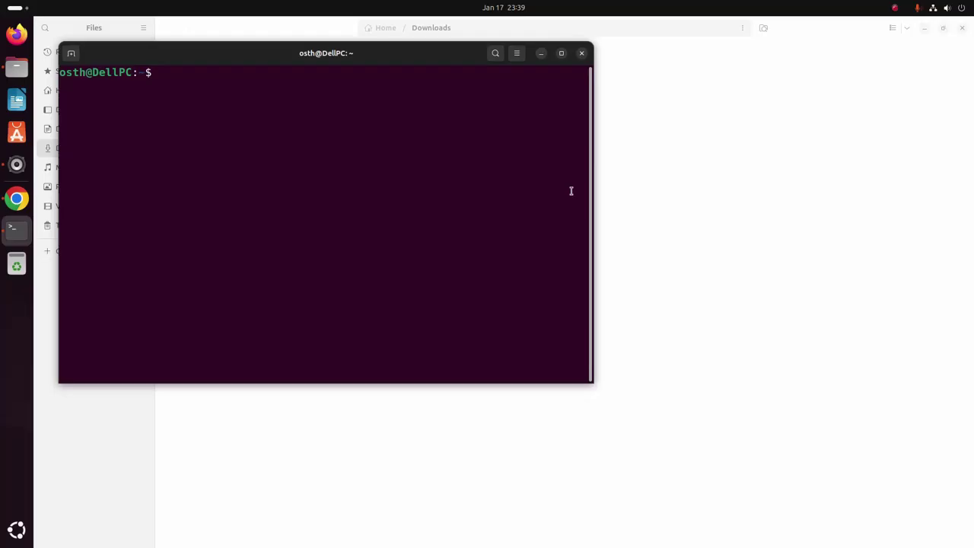
click(562, 54)
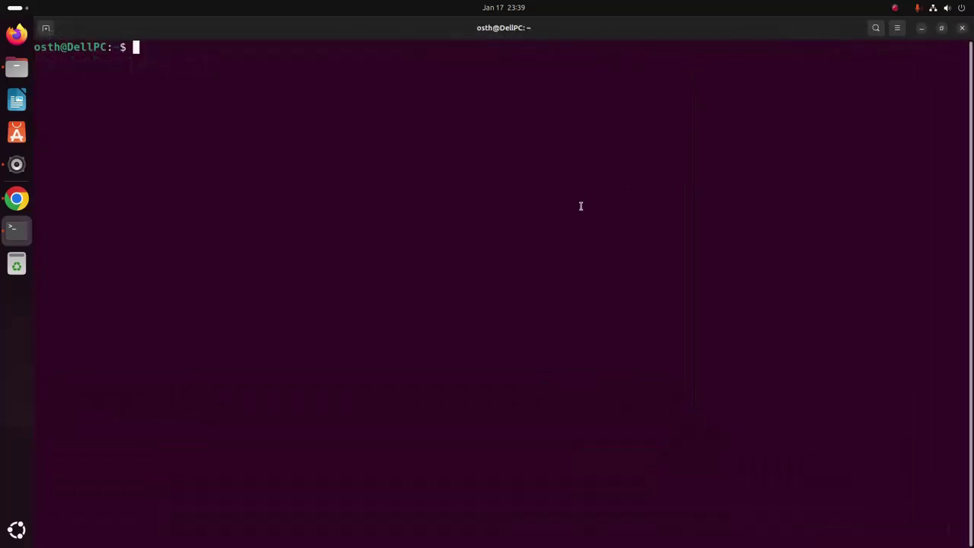
text(cd Dow)
key(Tab)
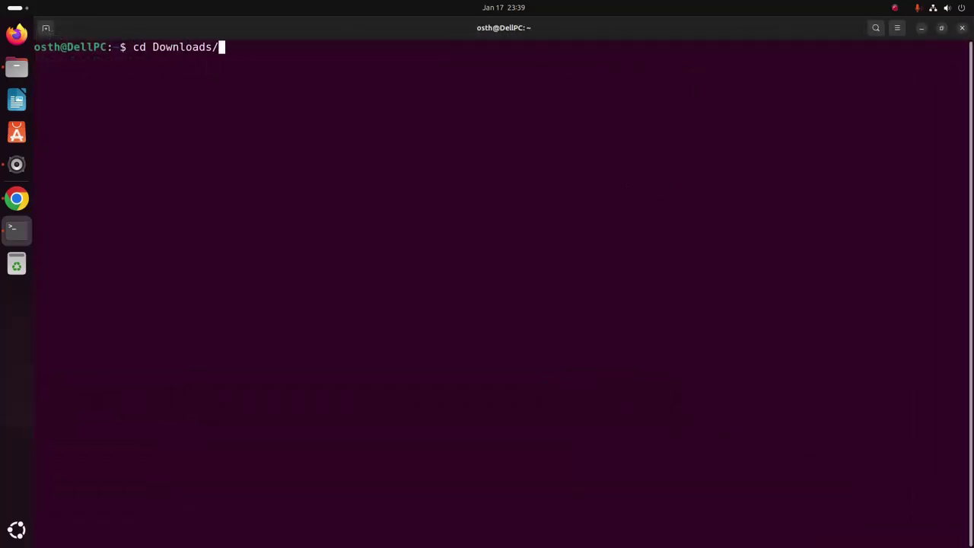
key(Return)
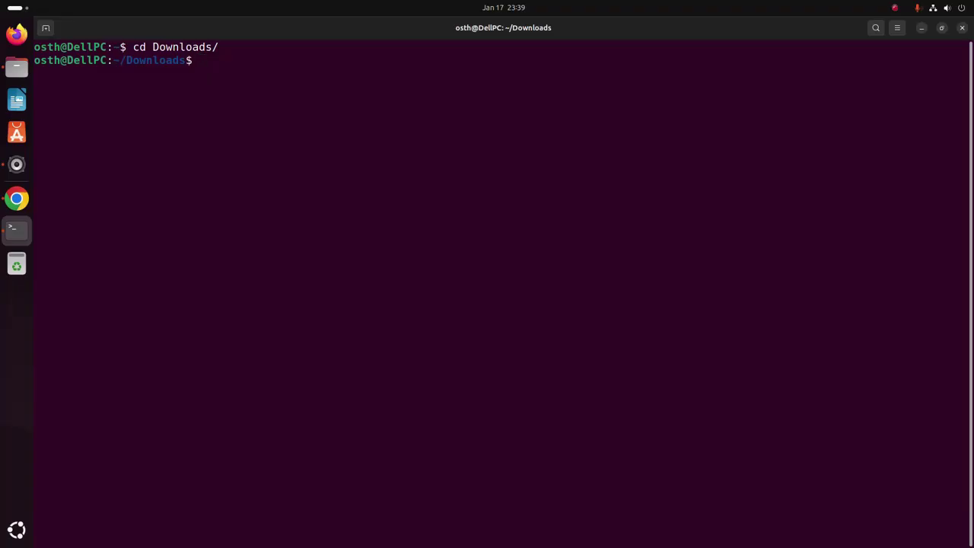
- List the Downloads contents and begin typing sudo dpkg -i for the VS Code .deb
text(ls)
key(Return)
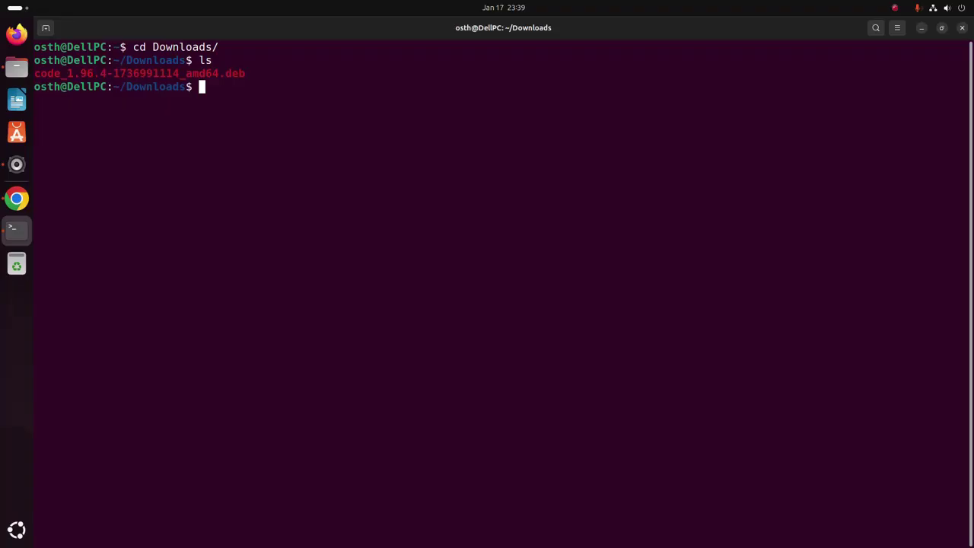
text(sud)
text(o dp)
text(kg )
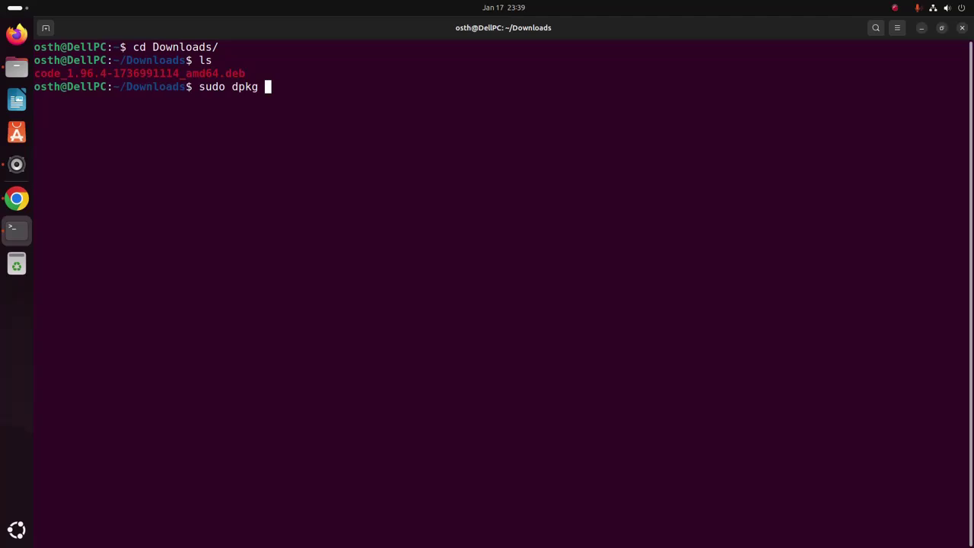
text(-)
text(i )
text(co)
key(Tab)
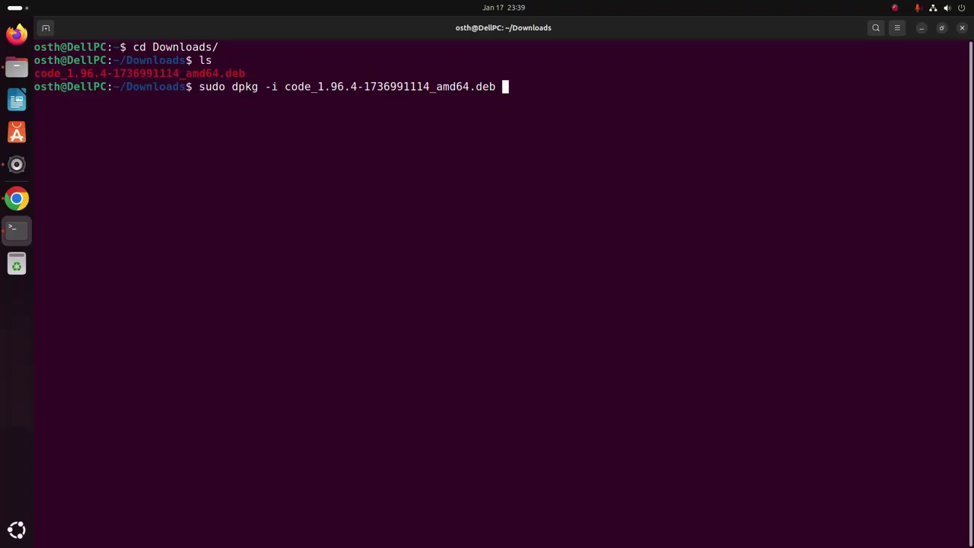
key(Return)
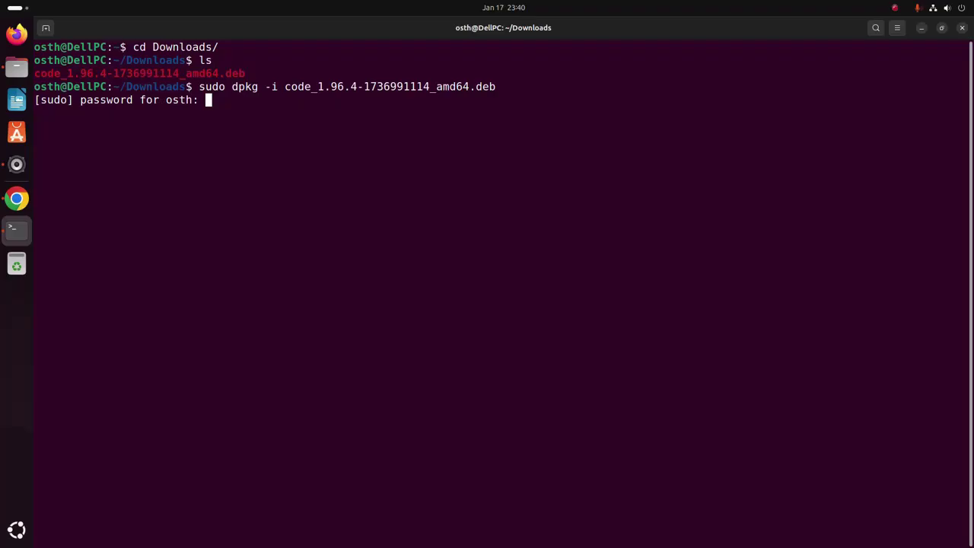
key(Return)
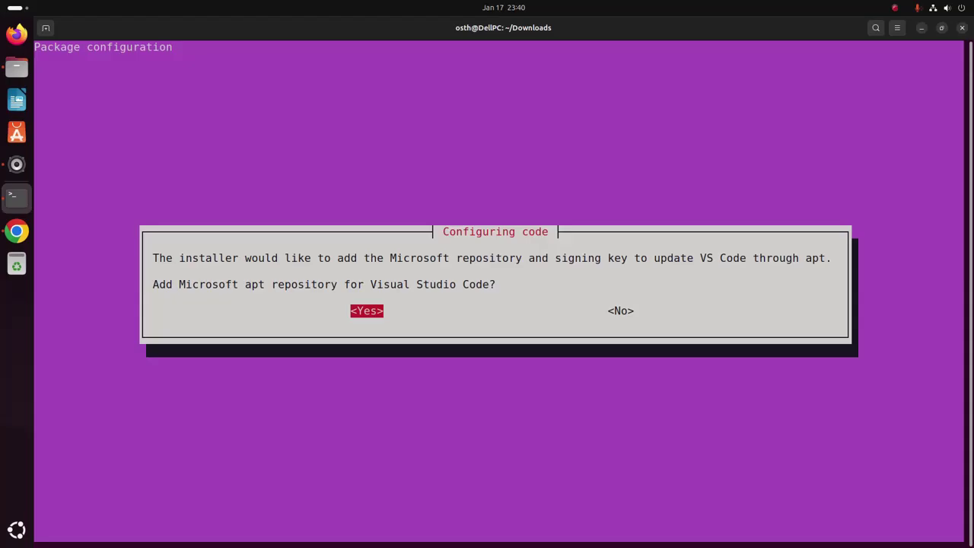
key(Return)
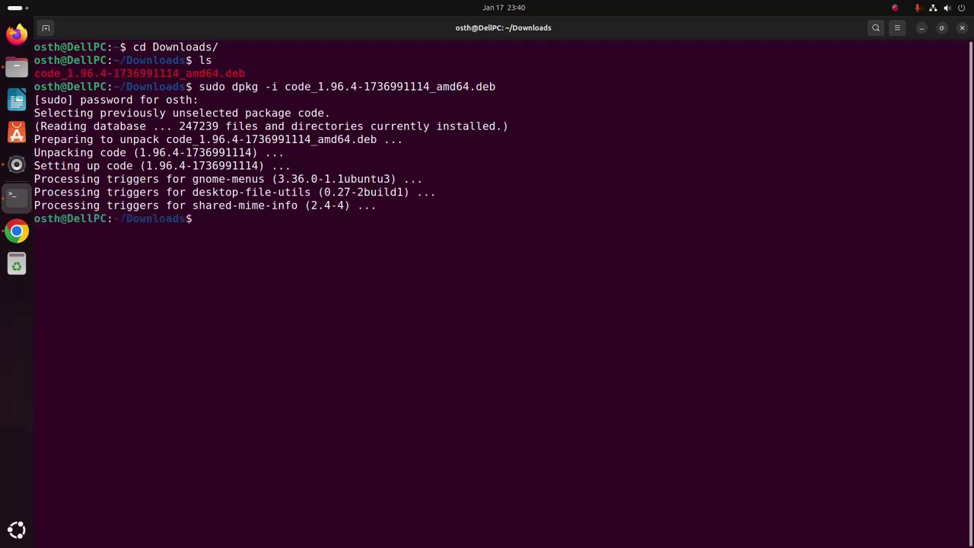
- Launch Visual Studio Code by searching 'vi' in Show Apps
click(16, 530)
text(vi)
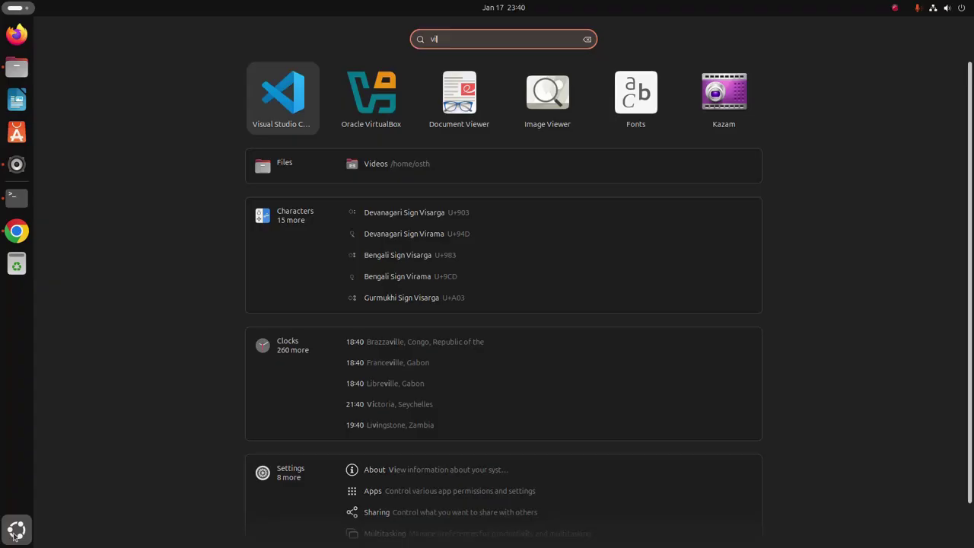
click(283, 83)
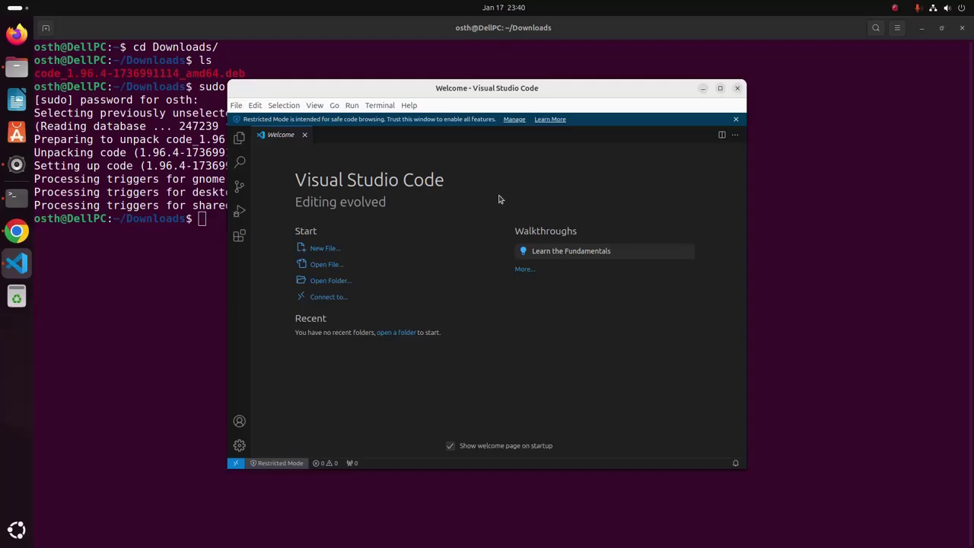
- Minimize the Terminal, Files and Chrome windows so only the VS Code Welcome page shows
click(923, 31)
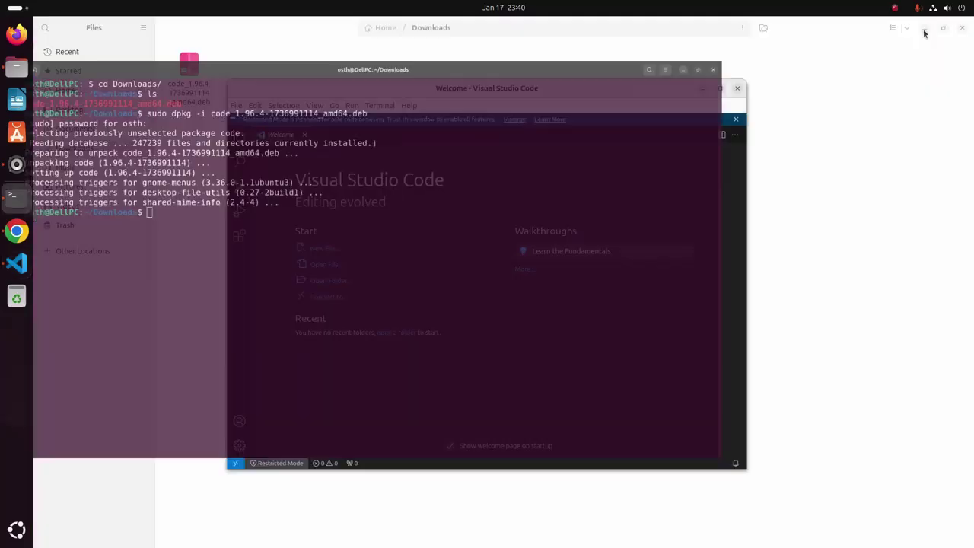
click(924, 30)
click(924, 31)
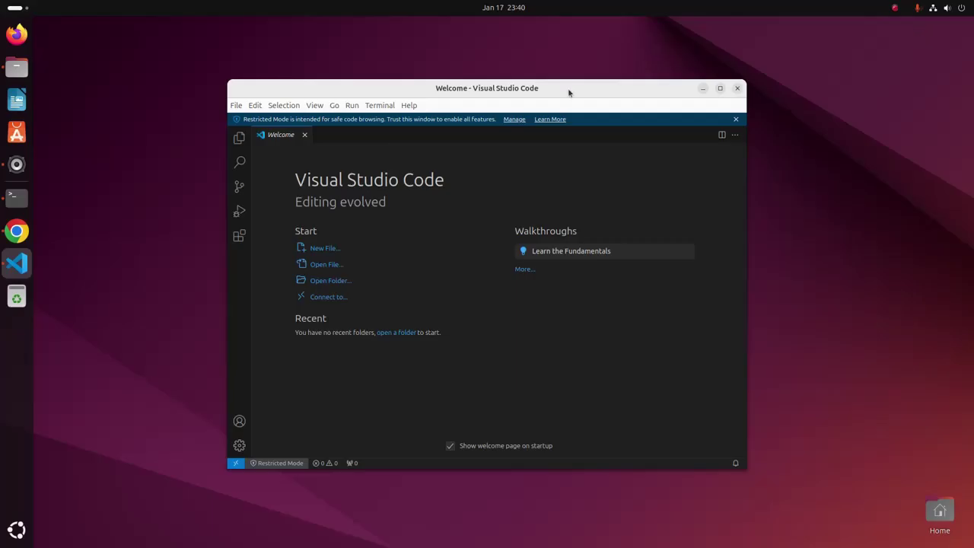
- Open App Center and search for 'visual studio code'
click(17, 132)
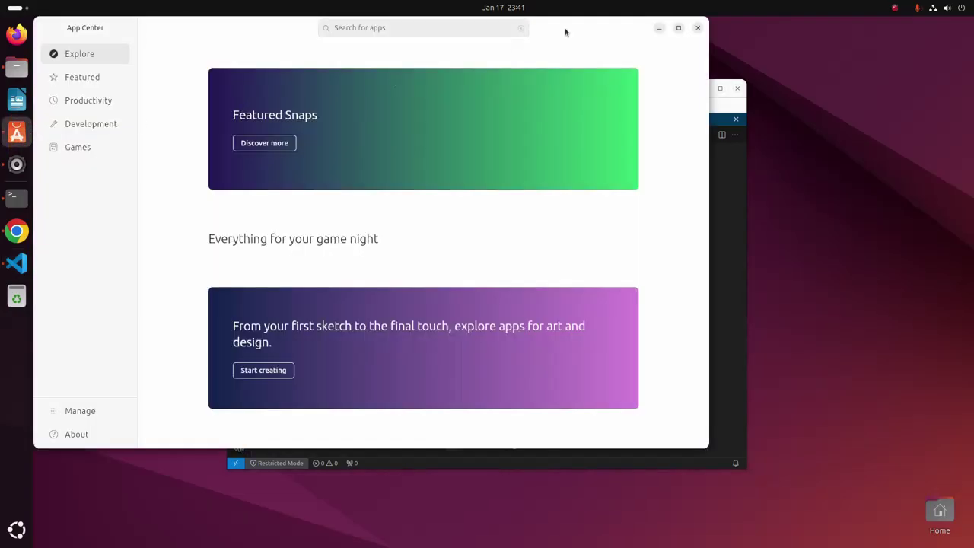
drag(565, 32, 672, 65)
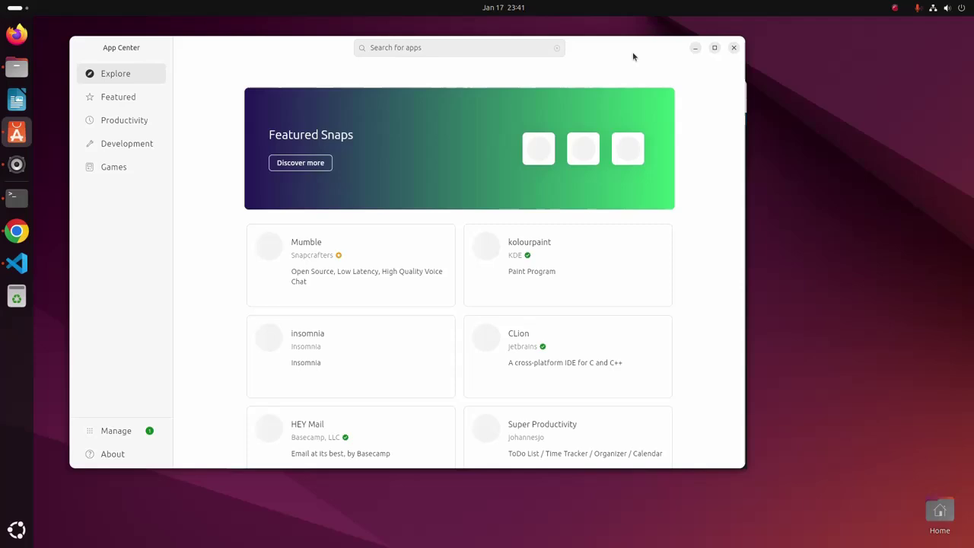
click(542, 63)
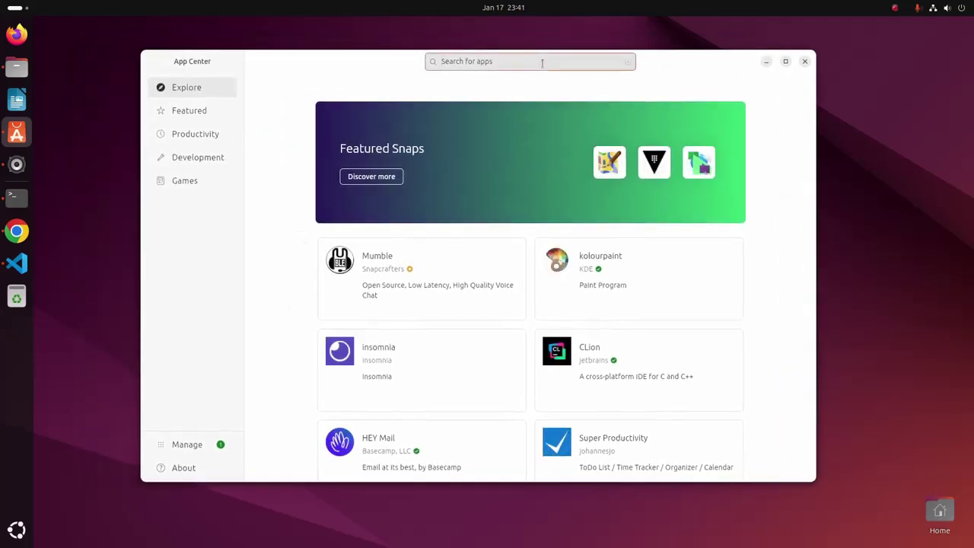
text(visua)
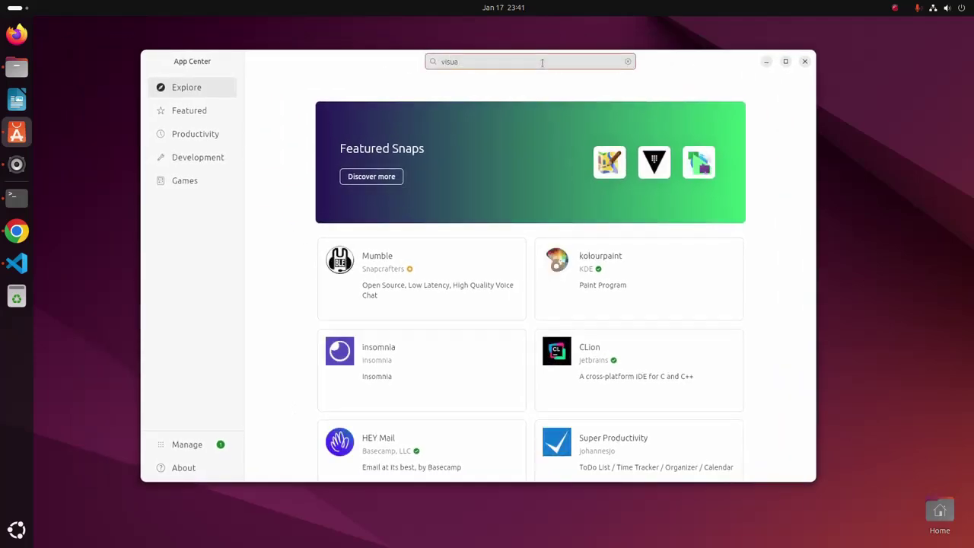
text(l studio c)
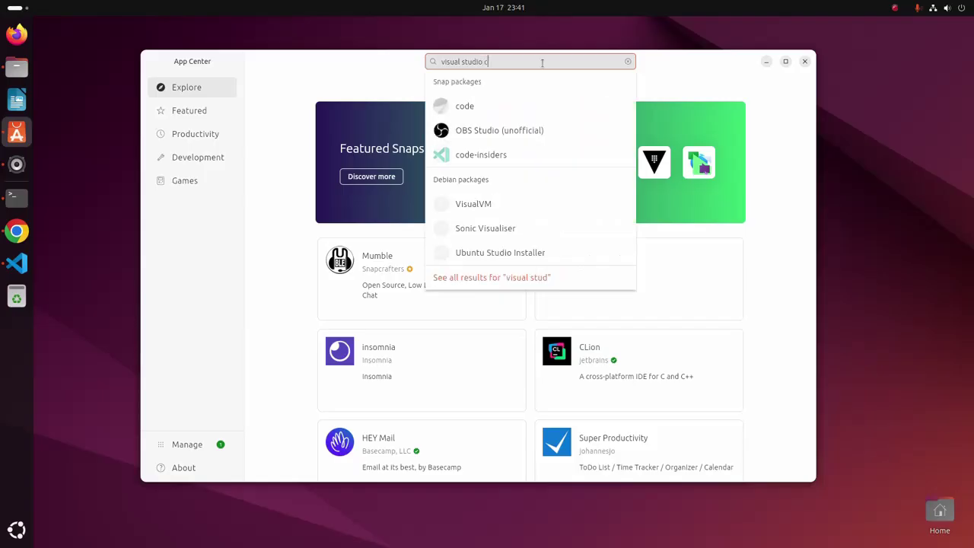
text(ode)
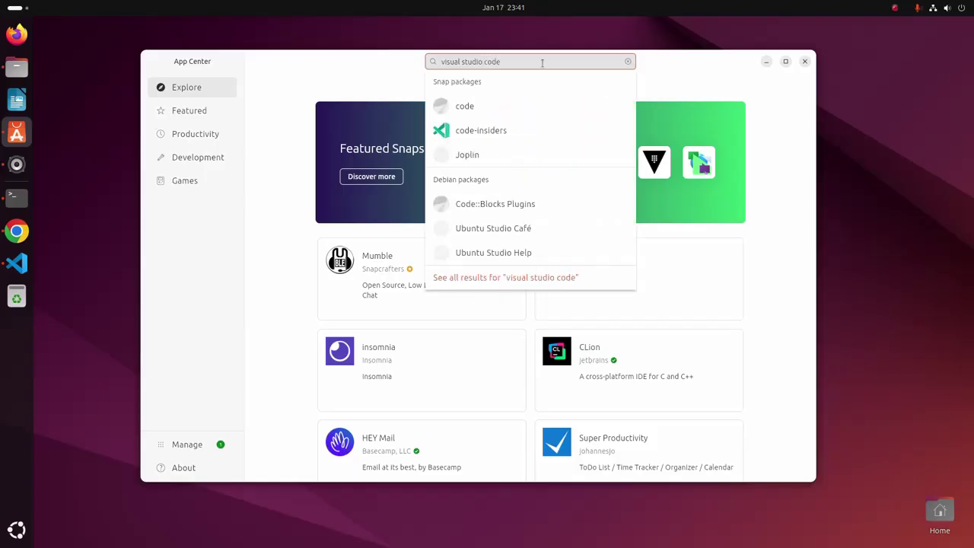
key(Return)
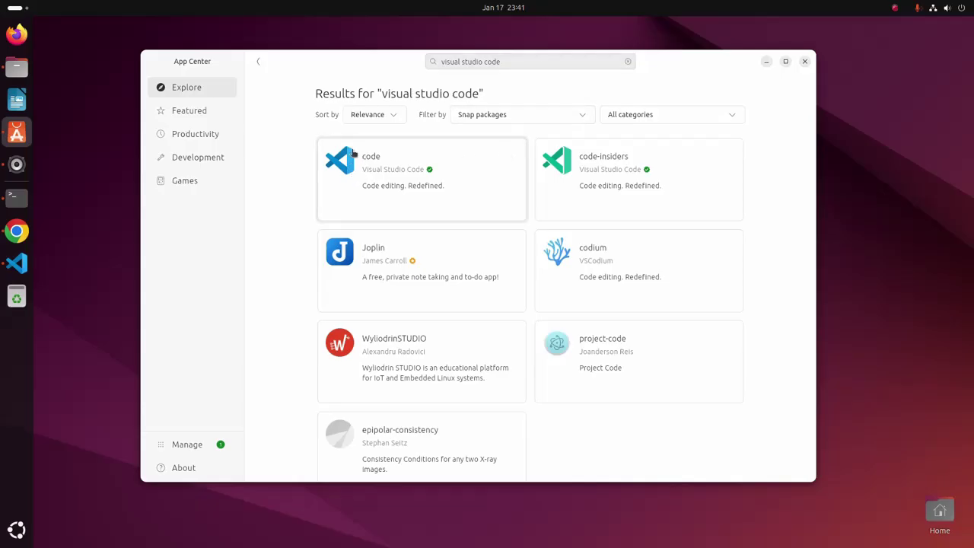
- Install the 'code' snap by Visual Studio Code, authenticating with the account password
click(452, 183)
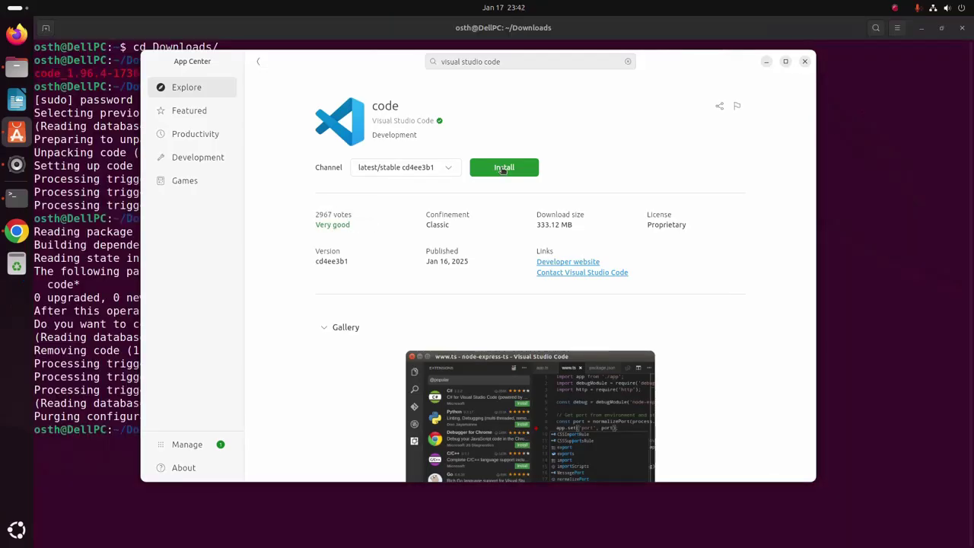
click(502, 168)
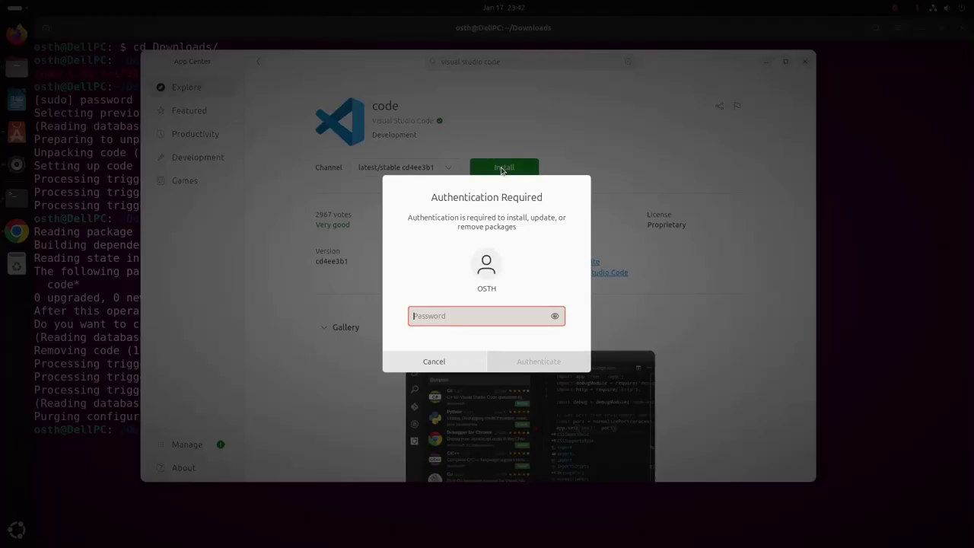
text(•••••••)
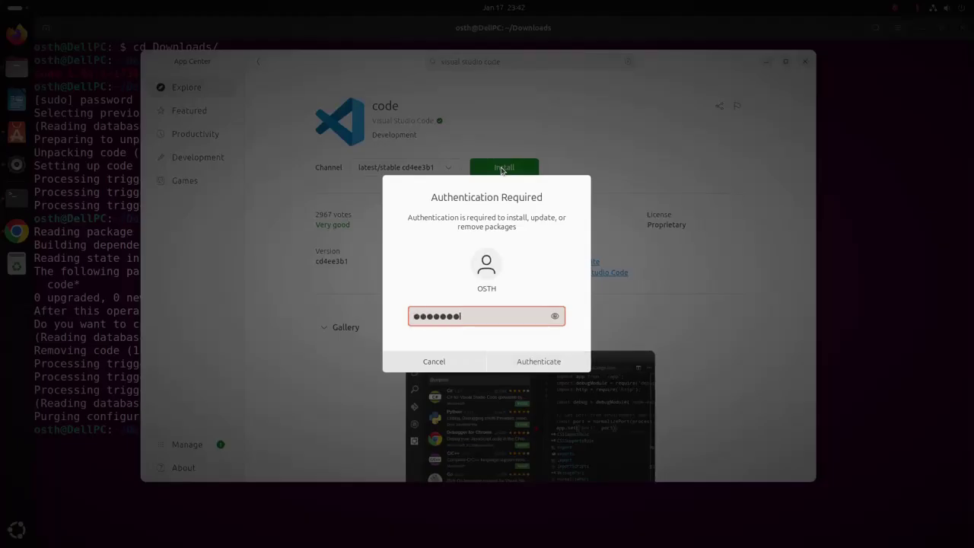
text(•)
key(Return)
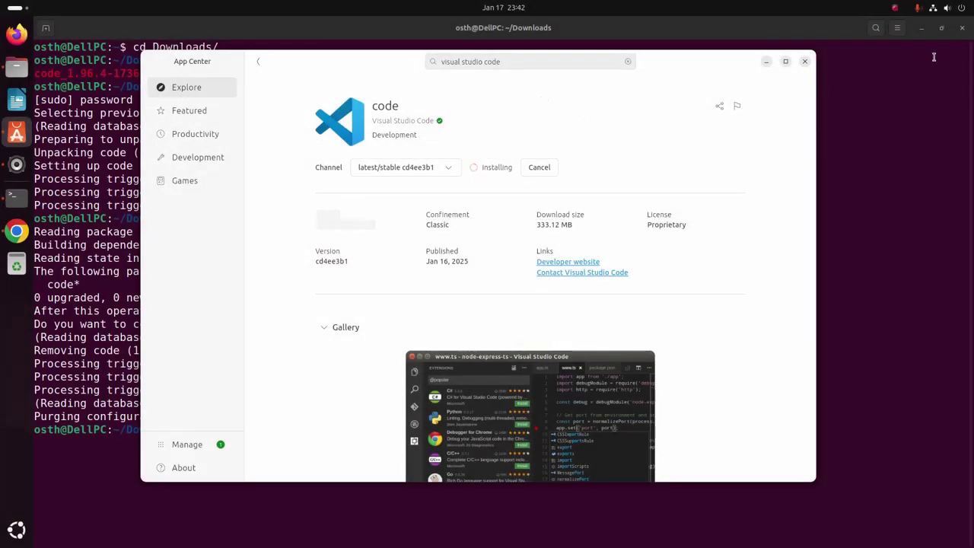
- Minimize the terminal, wait for the code snap install to finish, then open Visual Studio Code
click(922, 34)
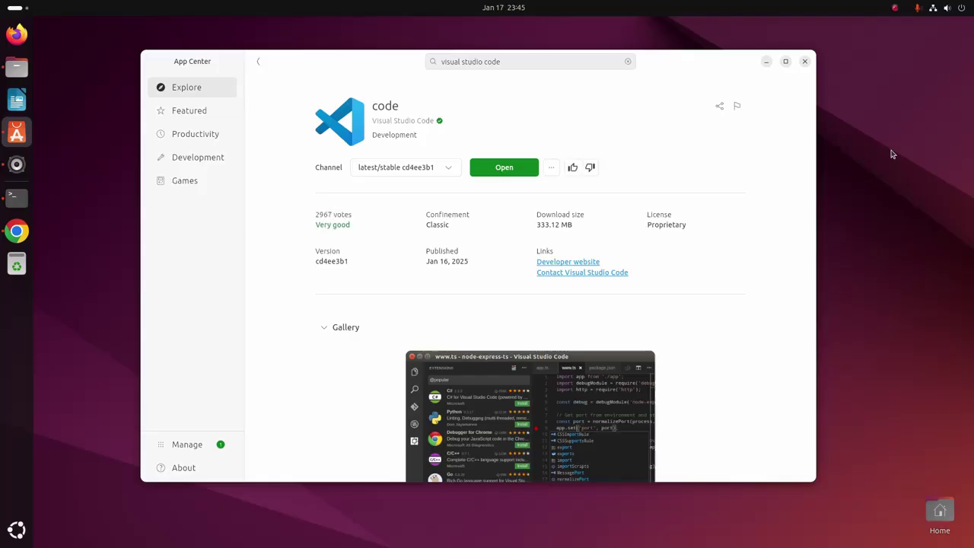
click(503, 167)
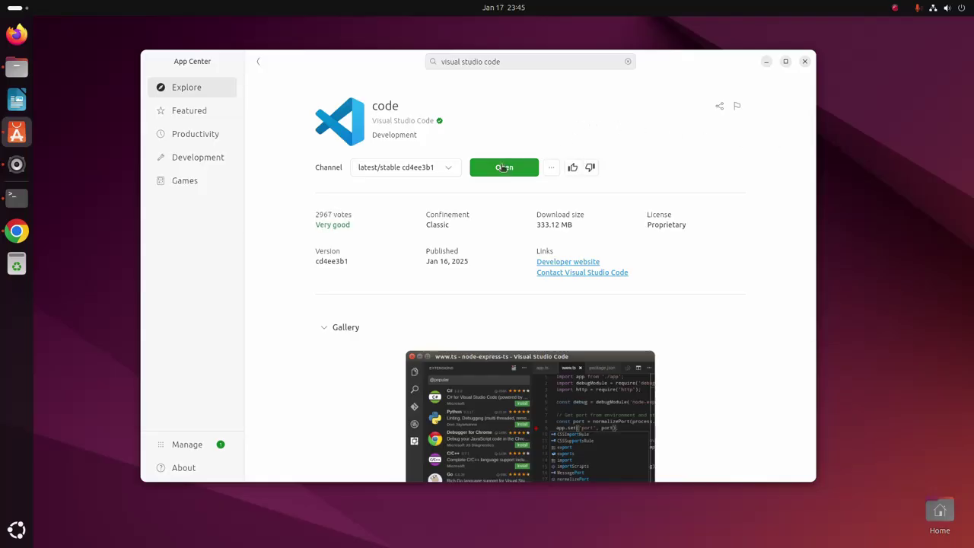